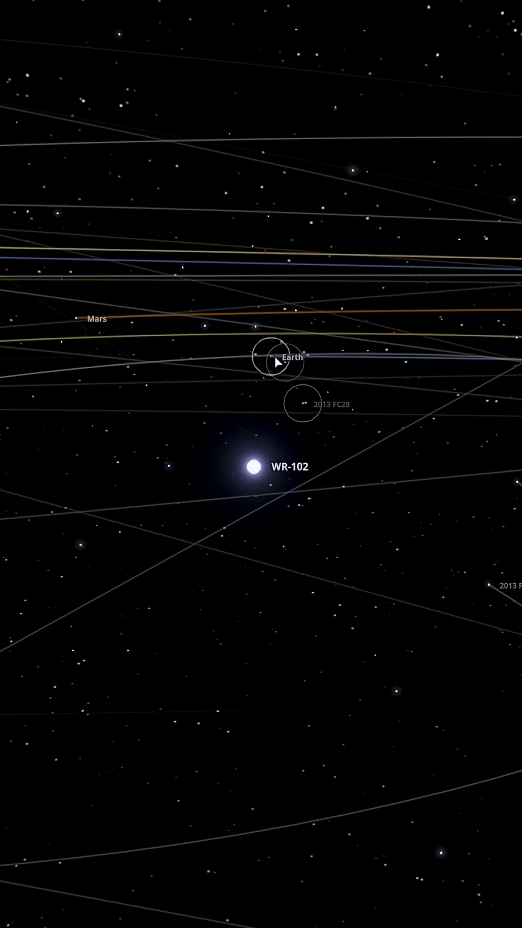
Step: Focus on Earth and place a new Earth orbiting WR-102, aiming for its habitable zone
left_click(274, 356)
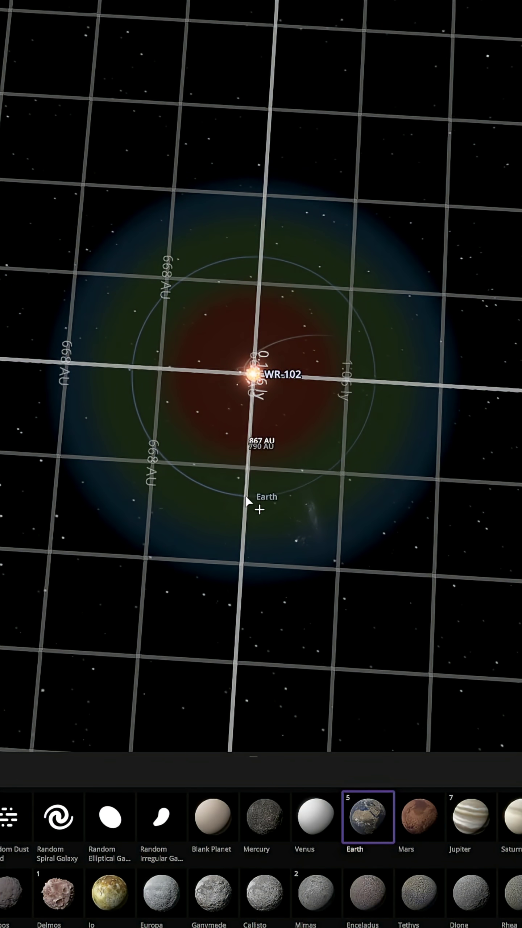
left_click(247, 499)
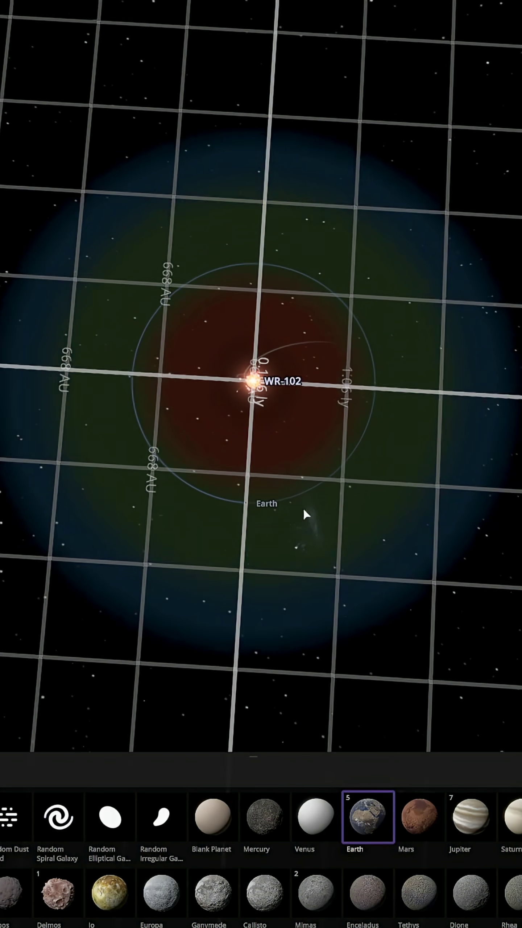